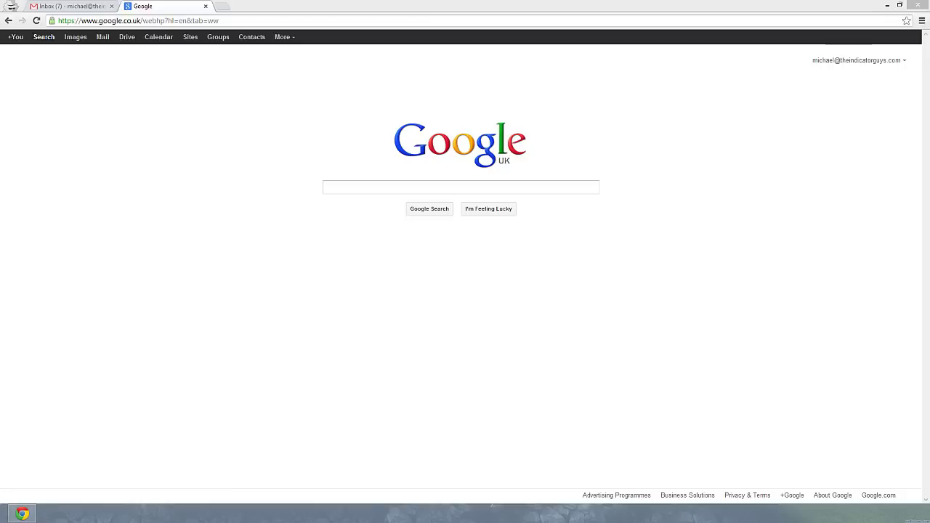
- Search Google for 'indicator guys'
left_click(357, 190)
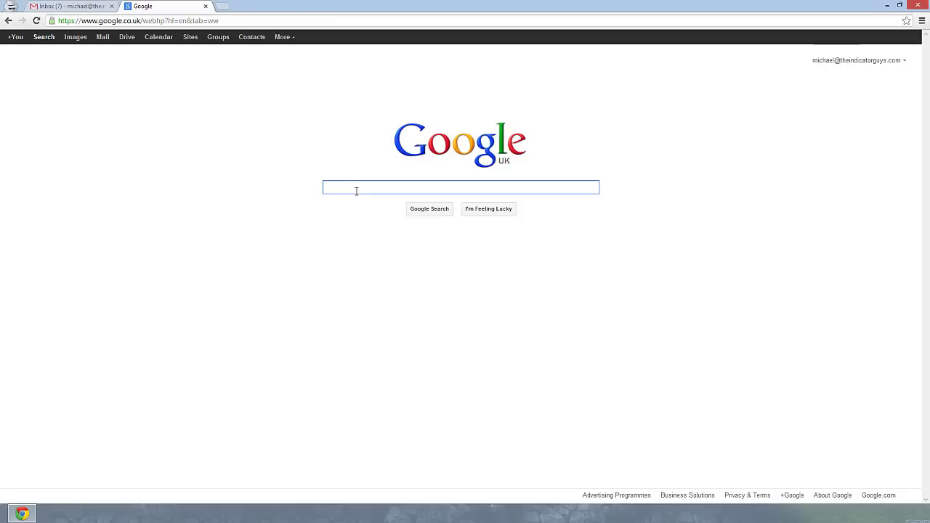
type("indicator guys")
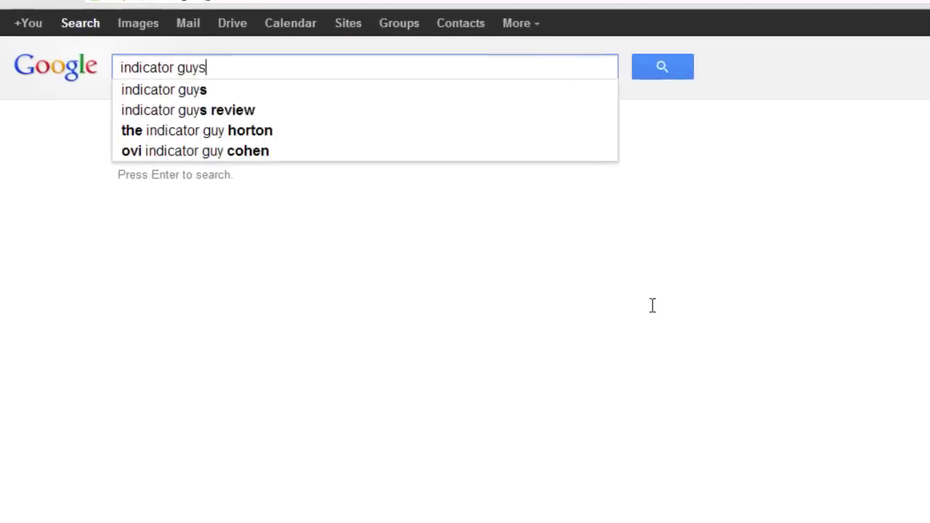
key("Return")
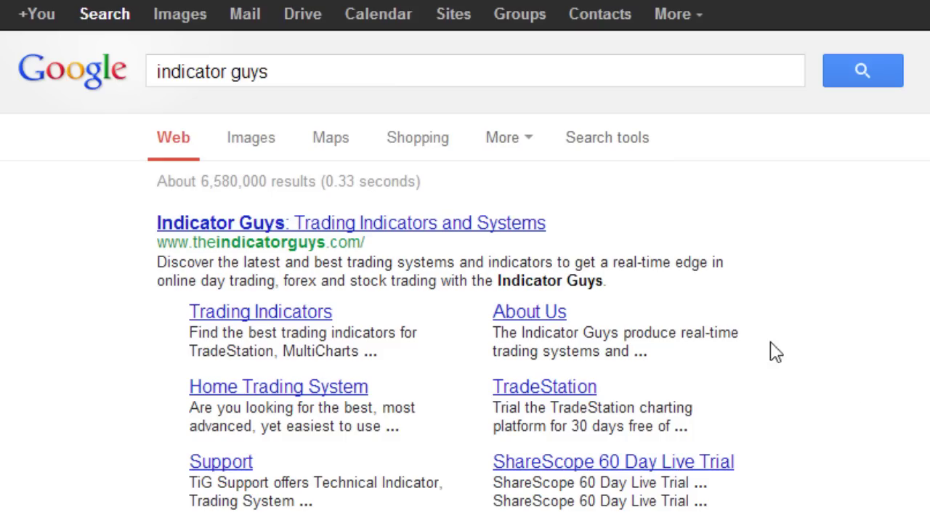
- Open the Indicator Guys site and follow its NinjaTrader plus Kinetick charting article to the download page
left_click(494, 225)
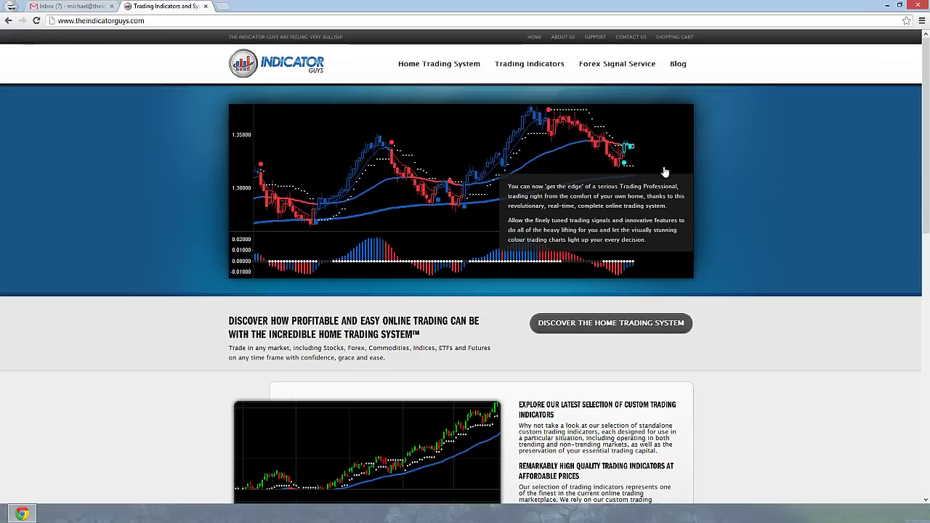
left_click_drag(925, 84, 928, 267)
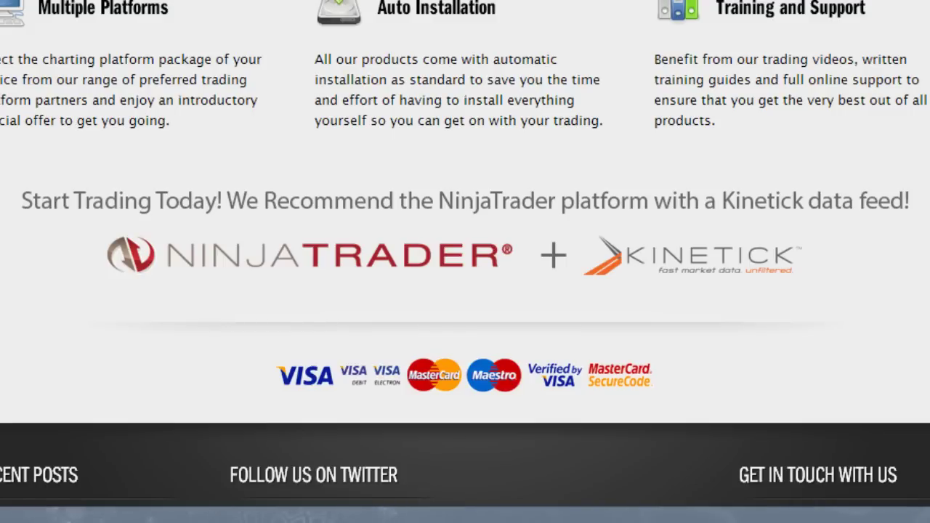
left_click(452, 260)
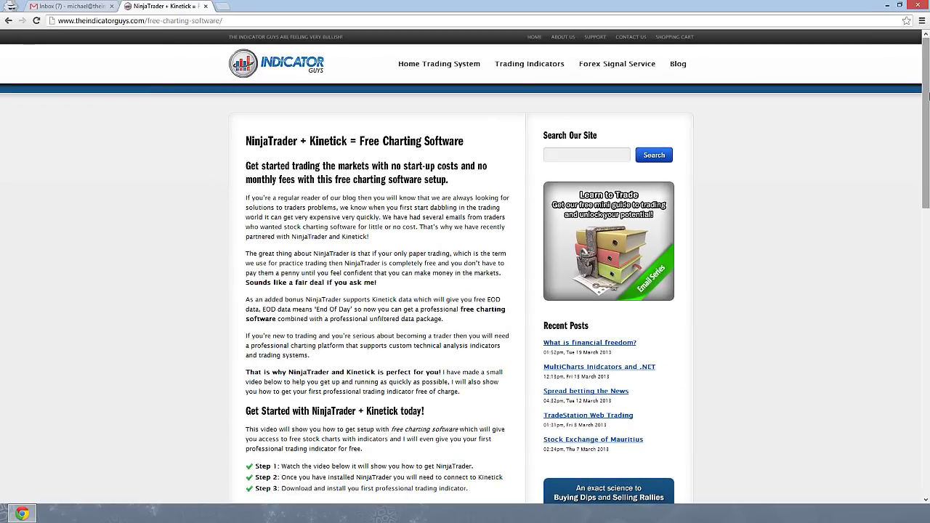
left_click_drag(928, 97, 927, 195)
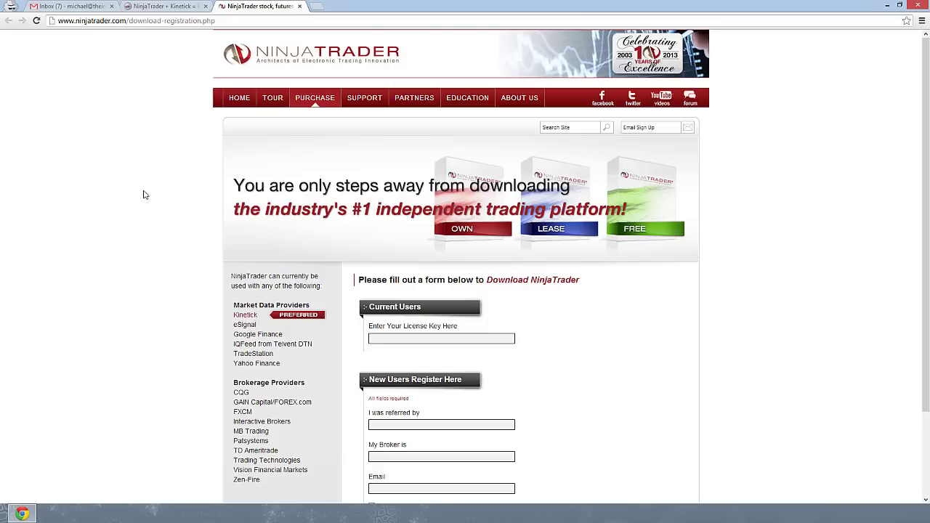
- Fill the registration form with referrer 'Indicator Guys', broker N/A, and the user's e-mail address
scroll(143, 195, "down", 3)
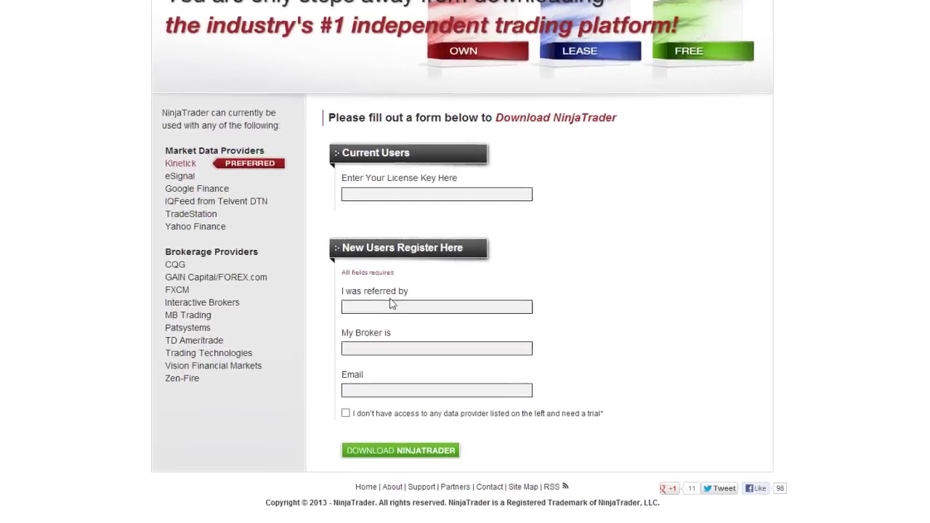
left_click(382, 317)
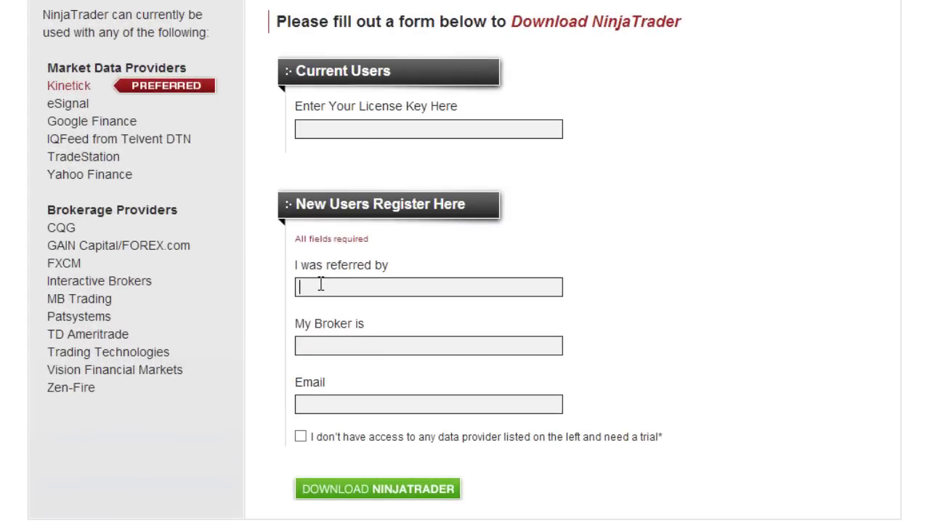
type("Indicator Guys")
key("Tab")
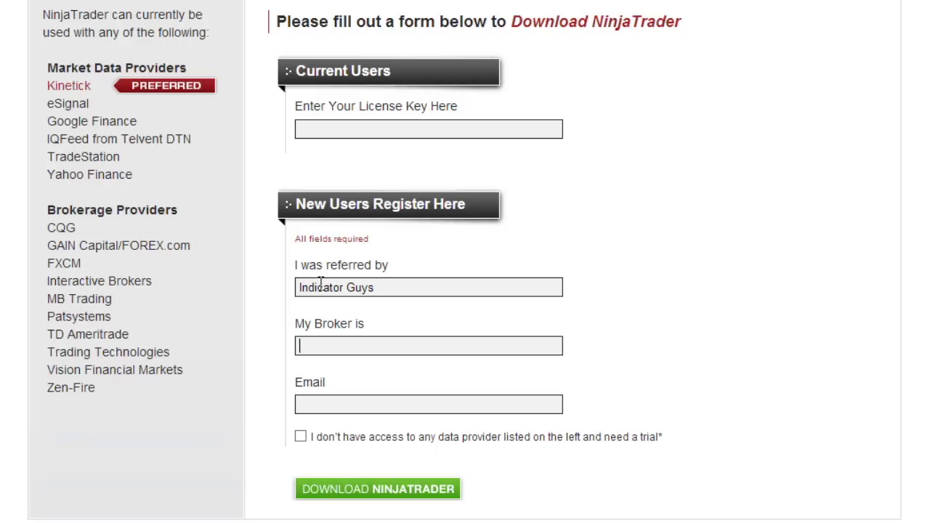
type("NA")
left_click(351, 407)
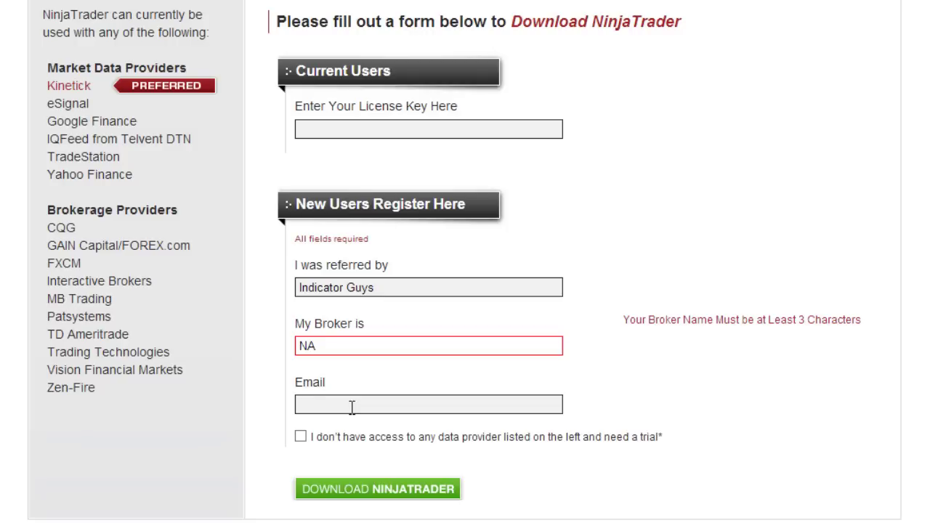
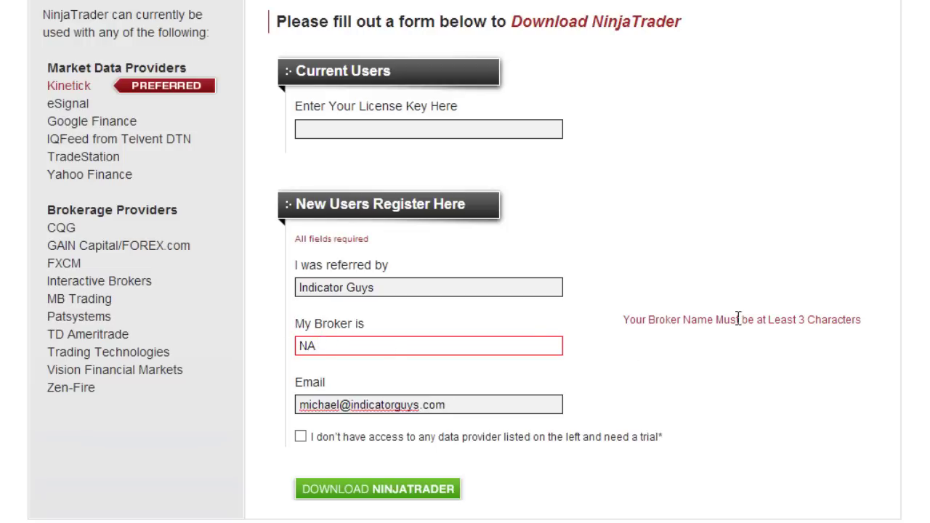
left_click(339, 348)
type("/")
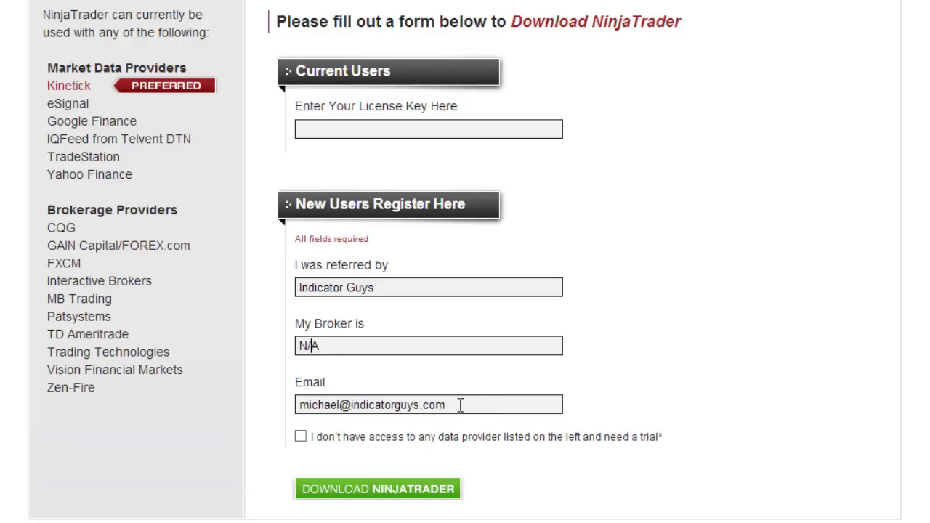
- Submit the registration, download NinjaTrader 7.0.1000.12 (Current), and launch setup.exe
left_click(374, 498)
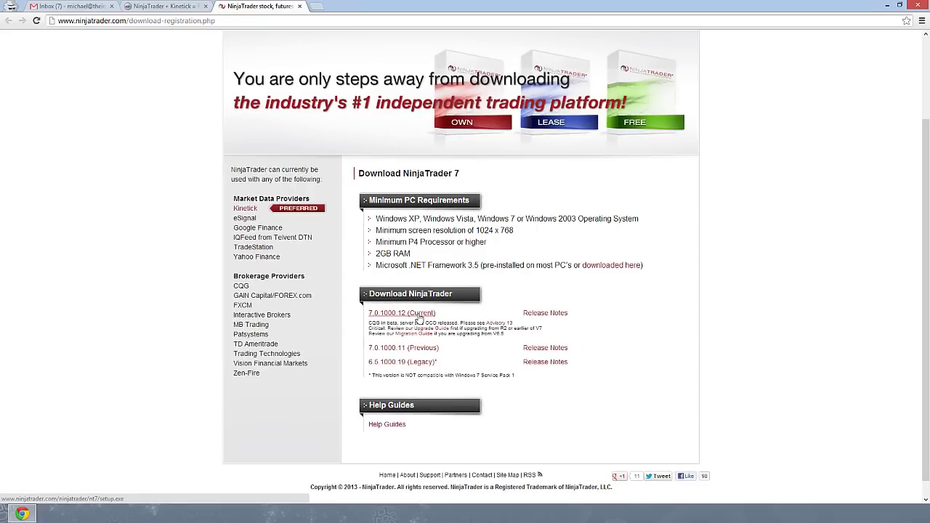
left_click(388, 287)
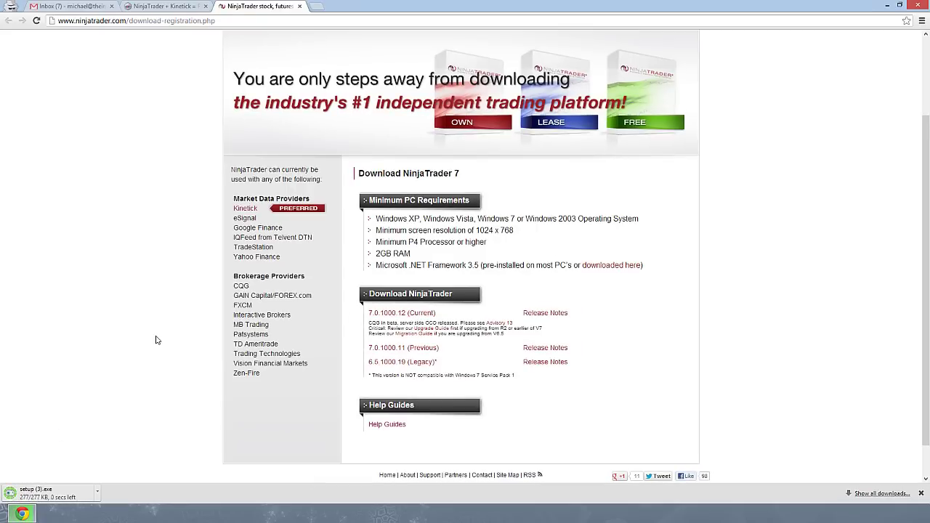
left_click(75, 494)
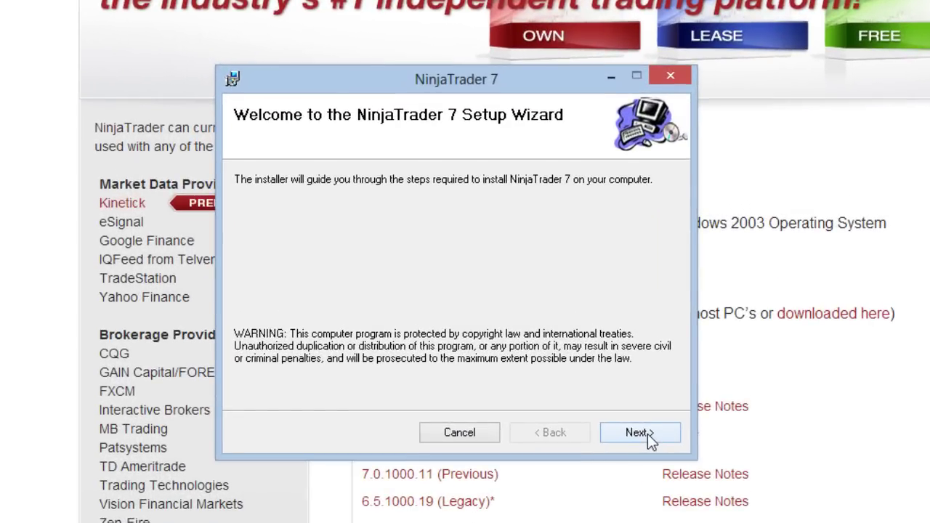
- Accept the licence agreement, install NinjaTrader 7, and close the finished installer
left_click(640, 432)
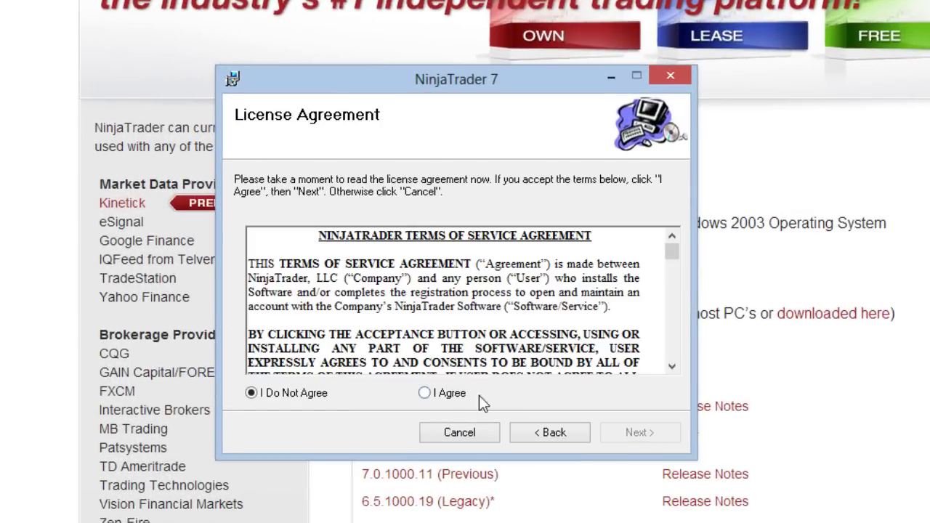
left_click_drag(672, 249, 671, 369)
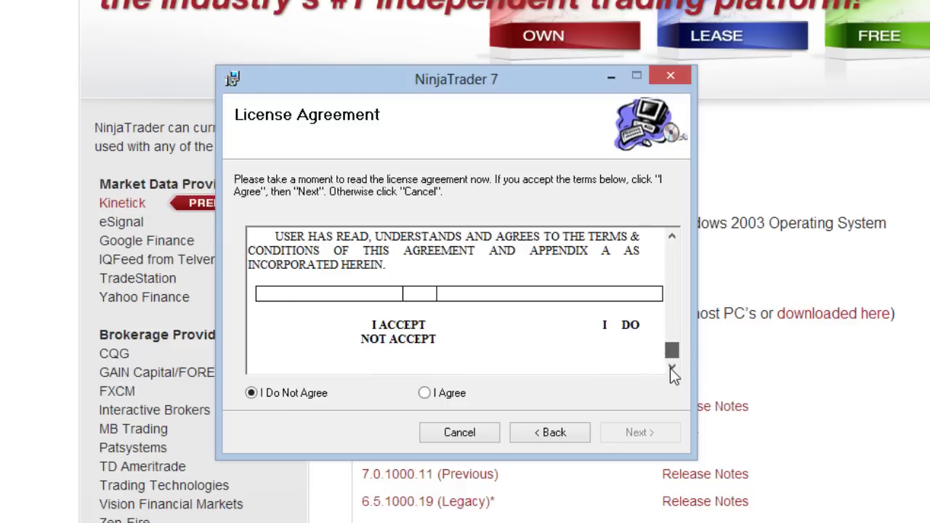
left_click(426, 393)
left_click(641, 433)
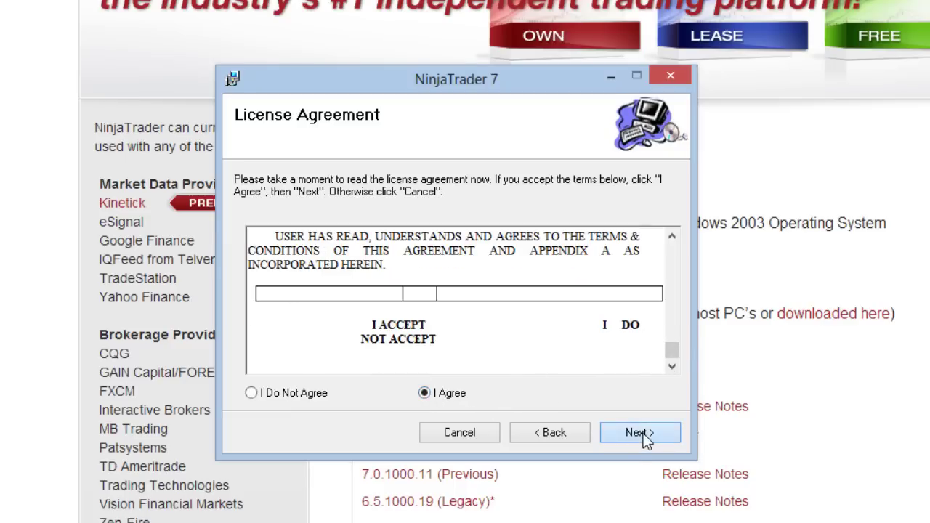
left_click(641, 432)
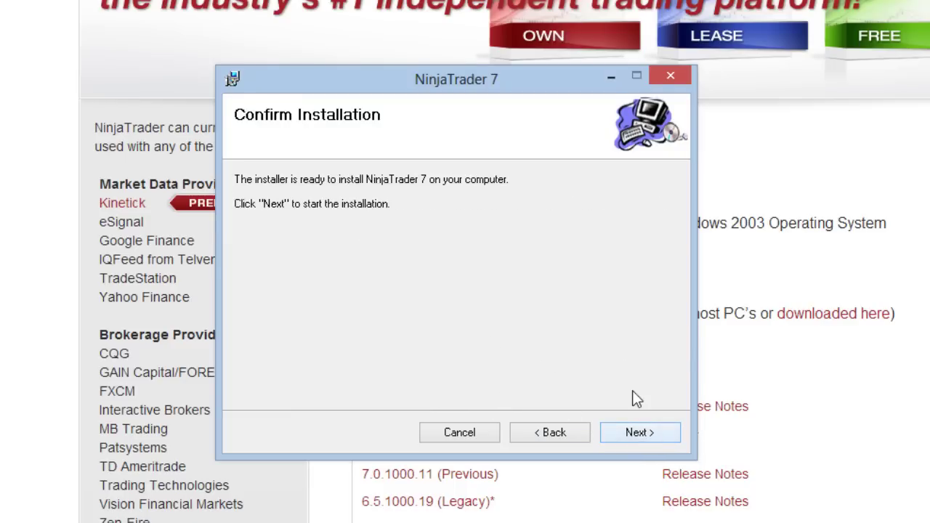
left_click(652, 433)
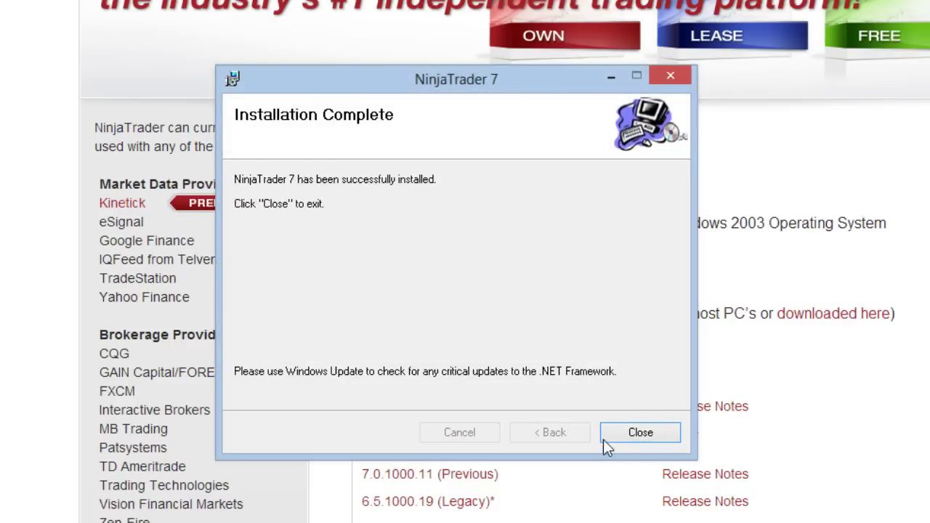
left_click(641, 432)
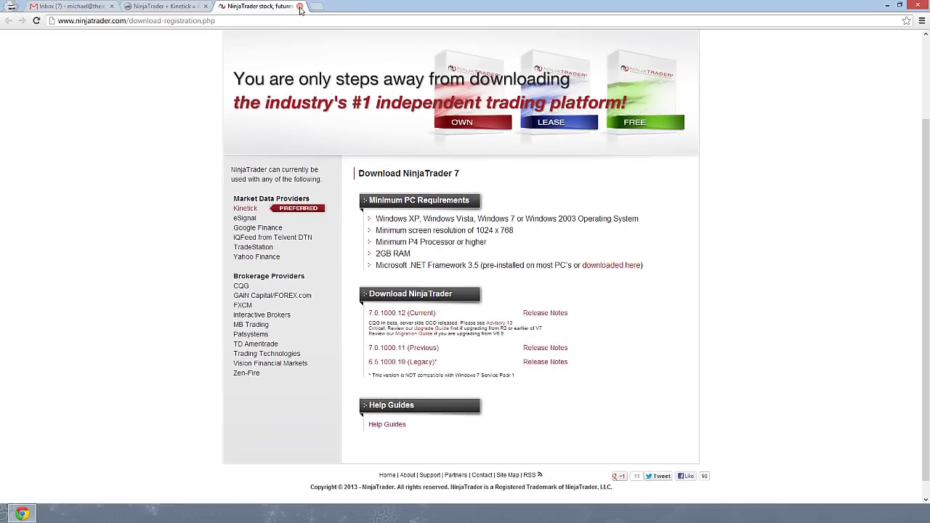
- Close the download tab, reposition the Control Center, and connect to Kinetick – End Of Day (Free)
left_click(300, 7)
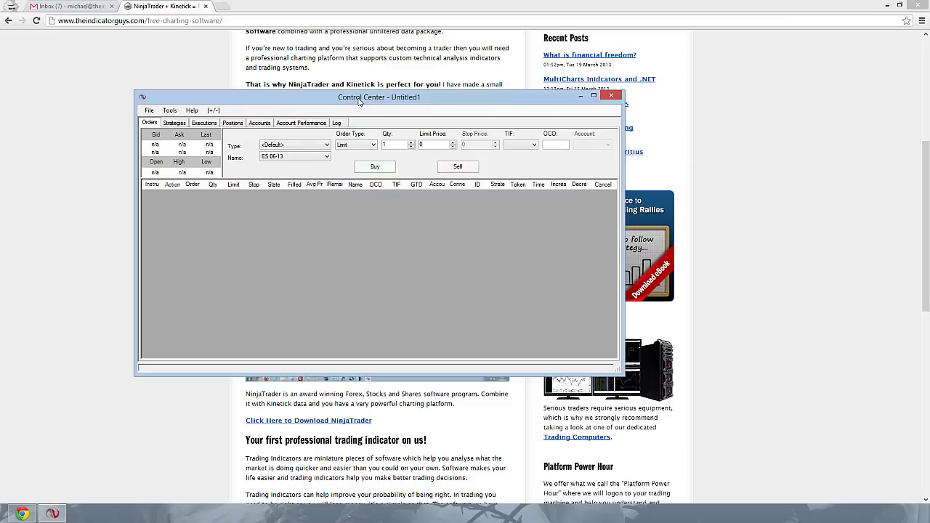
left_click_drag(356, 100, 315, 68)
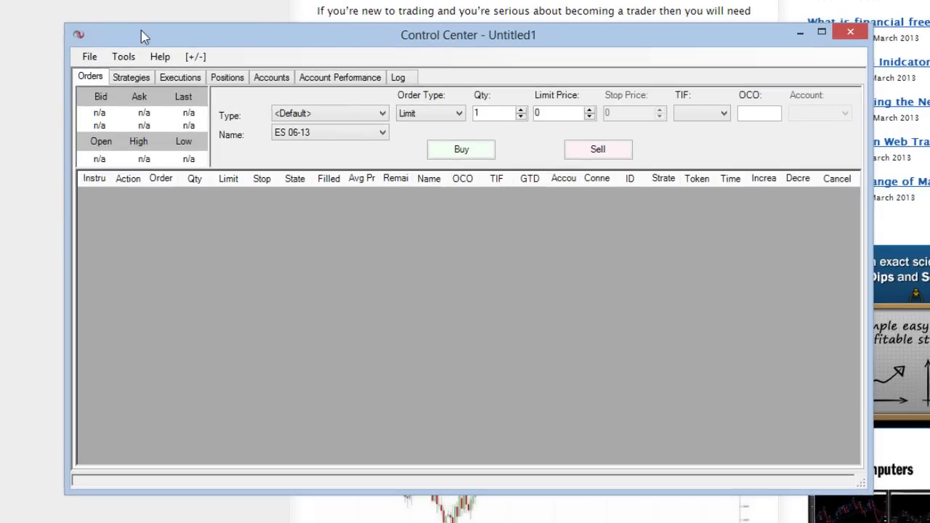
left_click(92, 58)
mouse_move(119, 117)
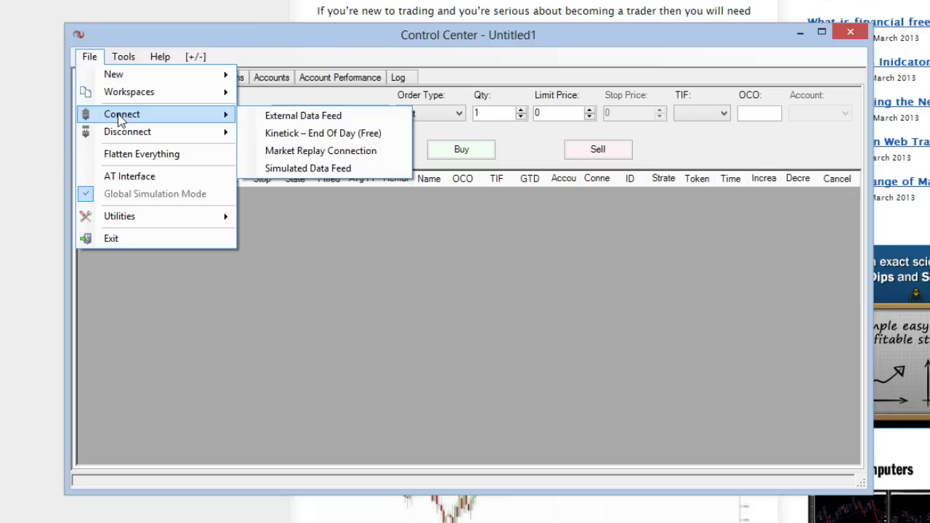
left_click(375, 135)
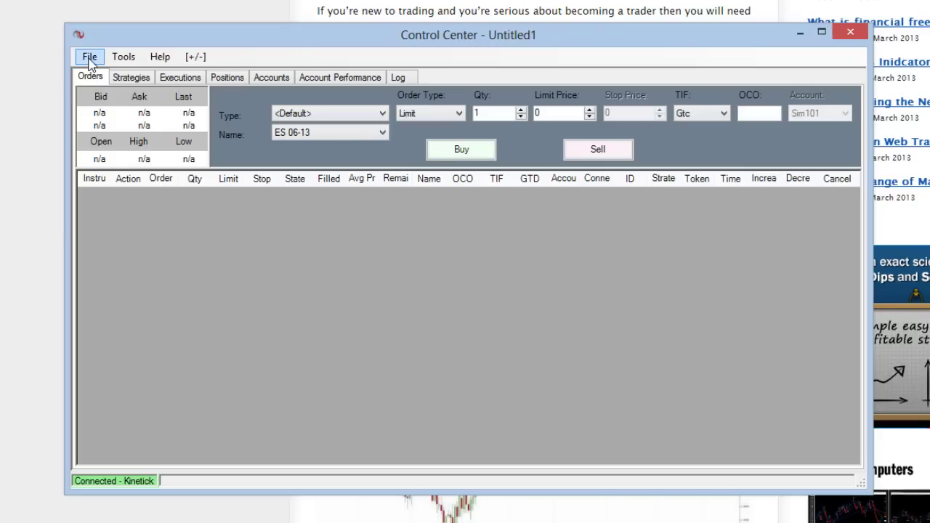
- Create a new chart with a daily $EURGBP series from the FOREX instrument group
left_click(89, 59)
mouse_move(109, 75)
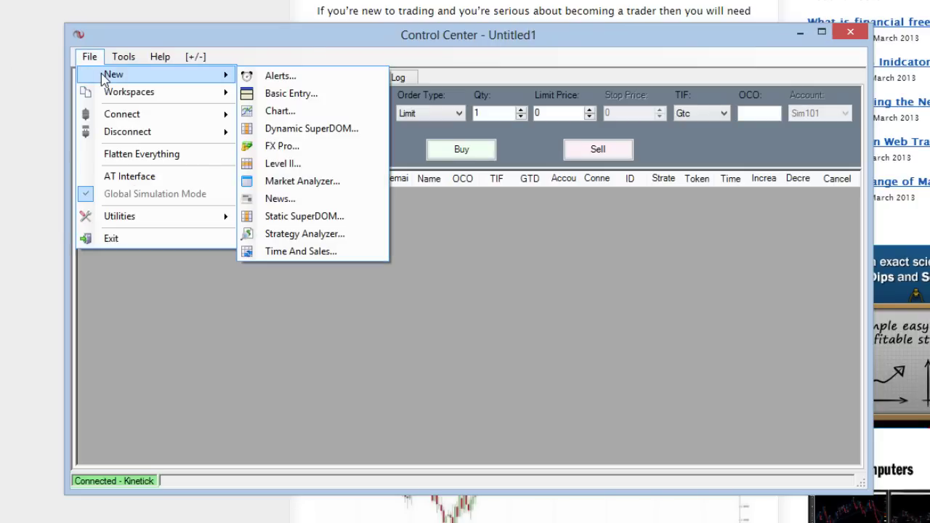
left_click(296, 113)
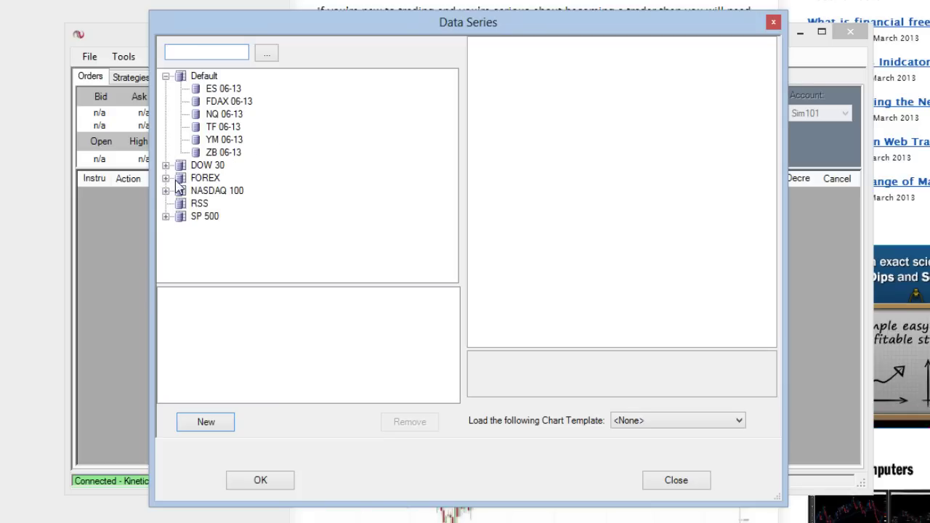
left_click(171, 182)
left_click(167, 178)
left_click(226, 192)
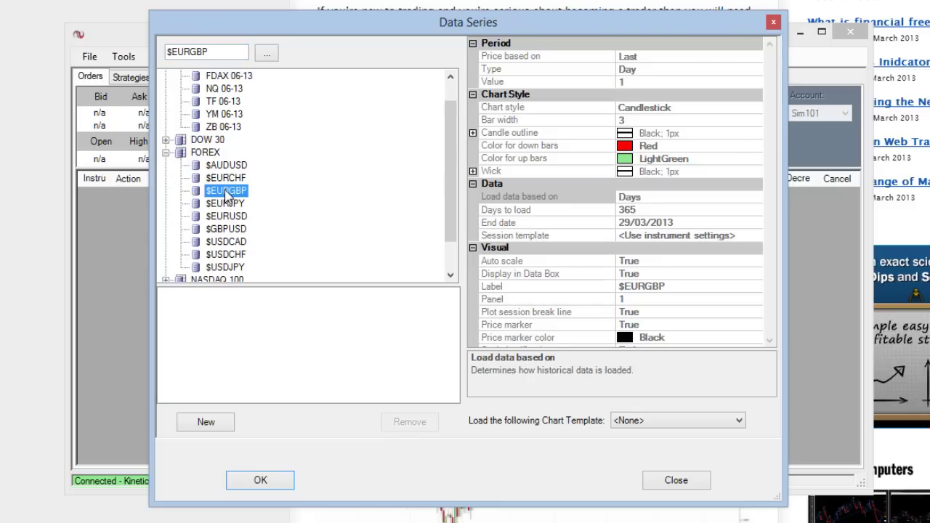
left_click(218, 427)
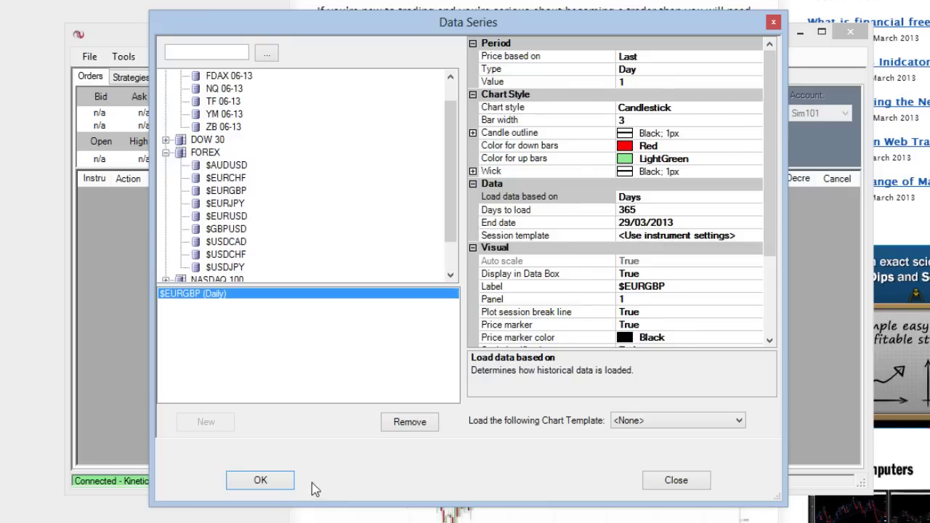
left_click(278, 481)
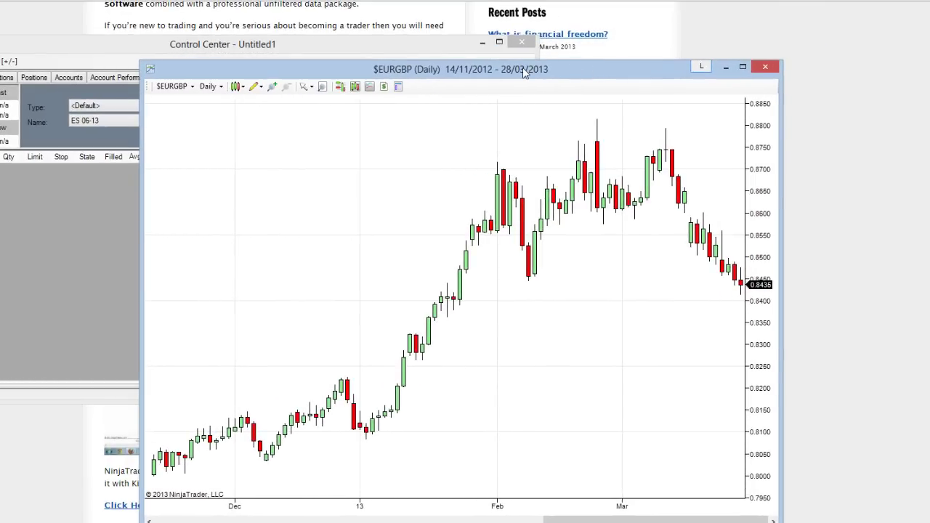
- Drag the $EURGBP (Daily) chart window up and to the right
left_click_drag(526, 72, 559, 38)
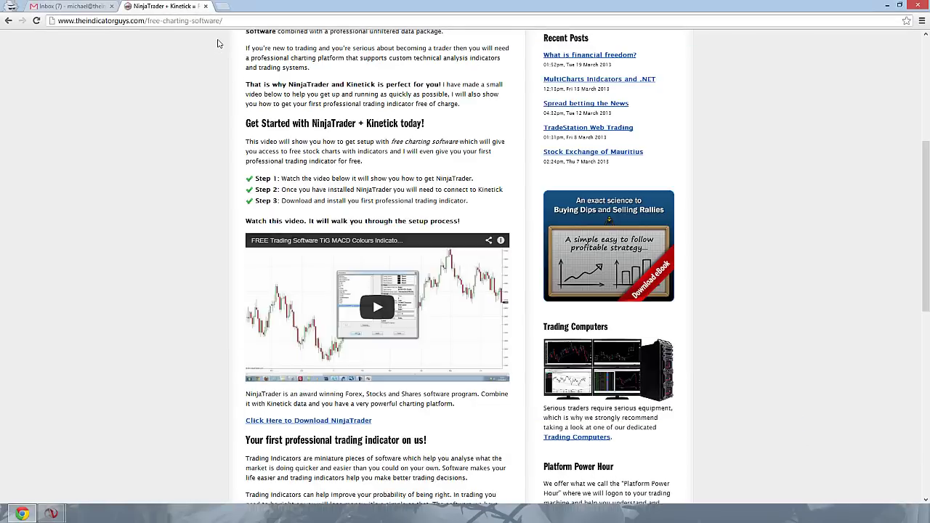
- Scroll down the free charting software article toward the free trading indicator link
scroll(473, 169, "down", 1)
scroll(472, 169, "down", 4)
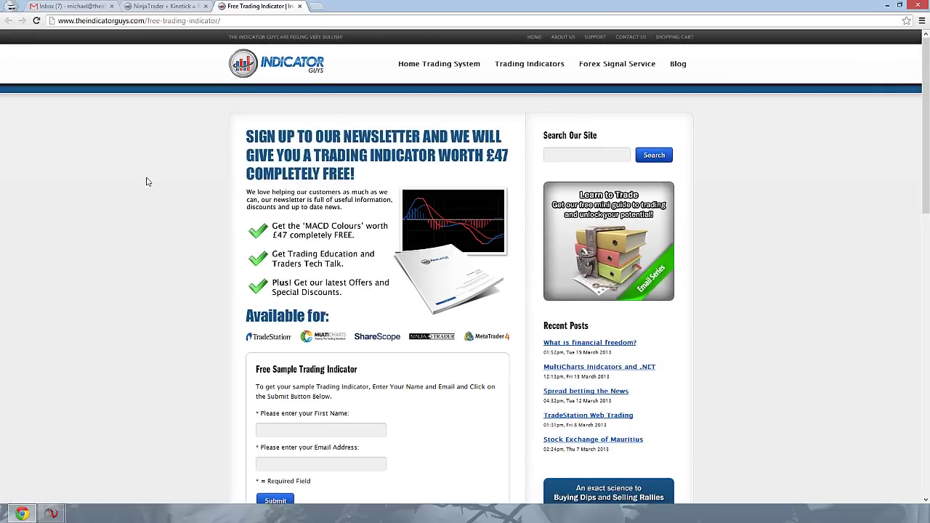
- Fill the sample indicator form's first name and e-mail from saved autofill suggestions
scroll(146, 182, "down", 1)
scroll(149, 182, "down", 2)
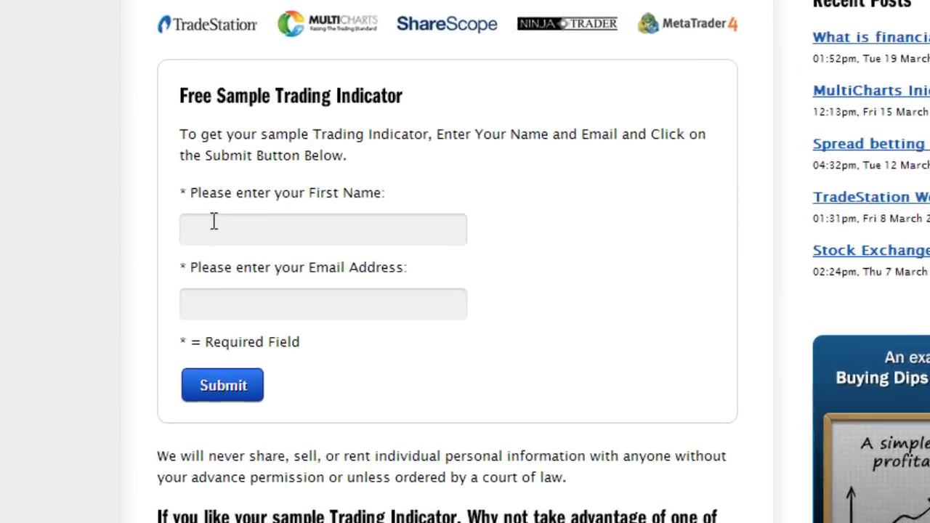
left_click(250, 263)
type("mi")
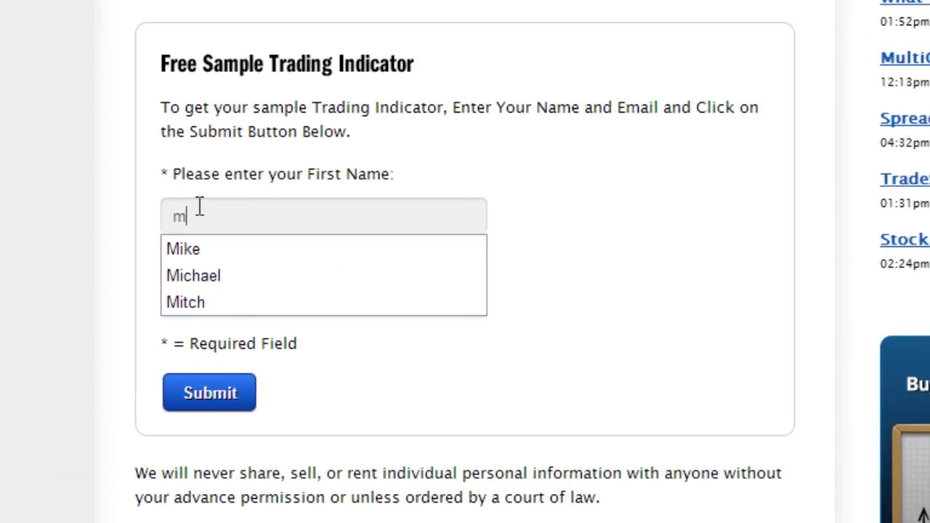
key("Down")
key("Down")
key("Return")
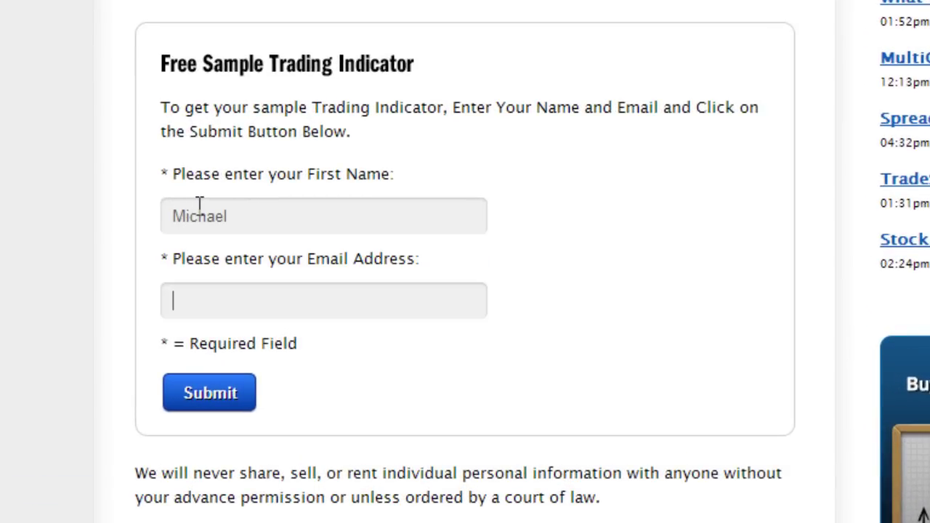
type("mich")
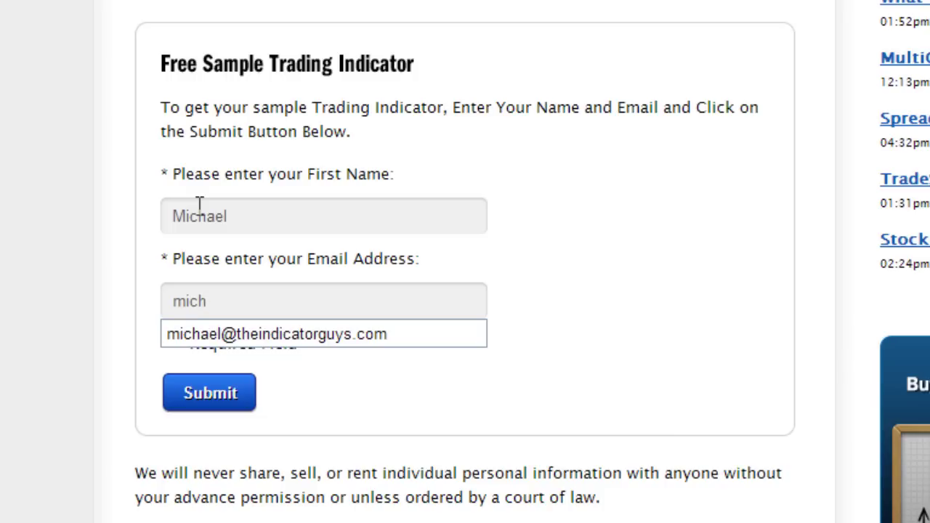
left_click(407, 334)
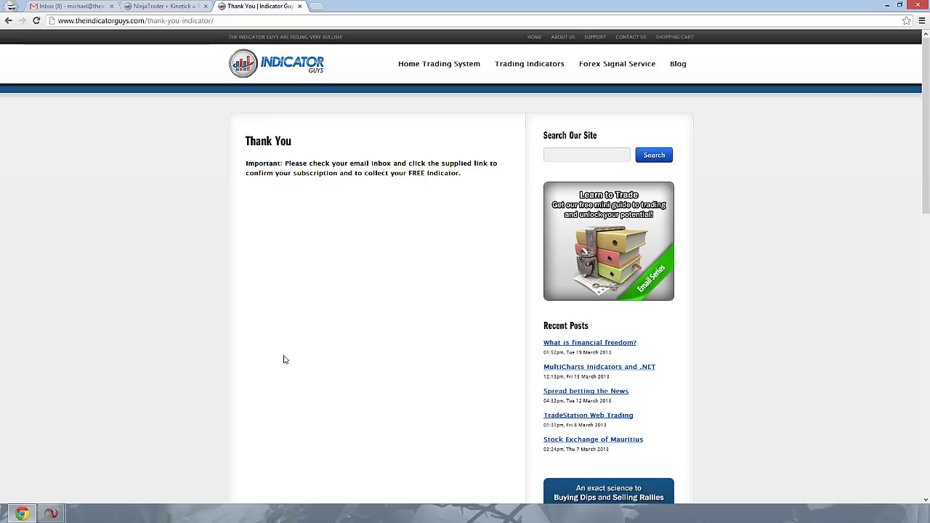
- Copy the download password from the 'Your free trading indicator' email and follow its indicator downloads link
left_click(79, 10)
left_click(202, 162)
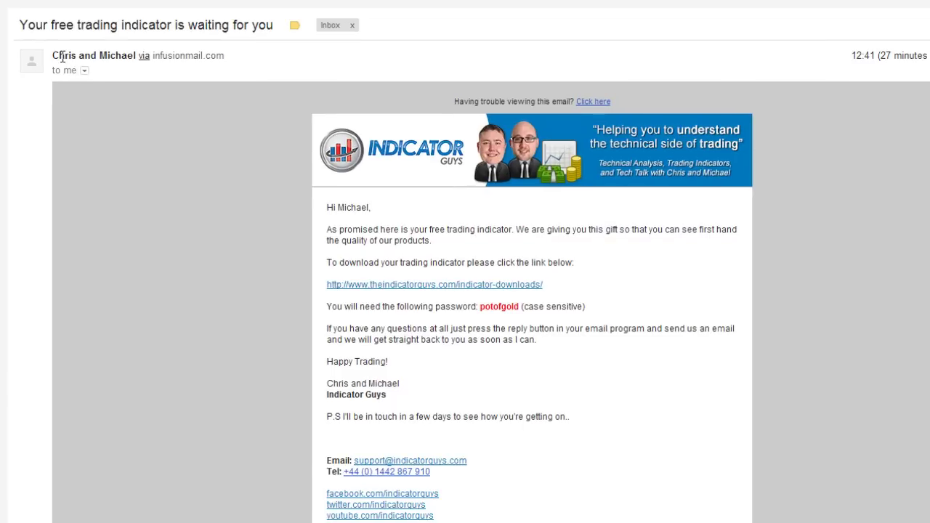
mouse_move(62, 58)
left_click_drag(481, 306, 519, 307)
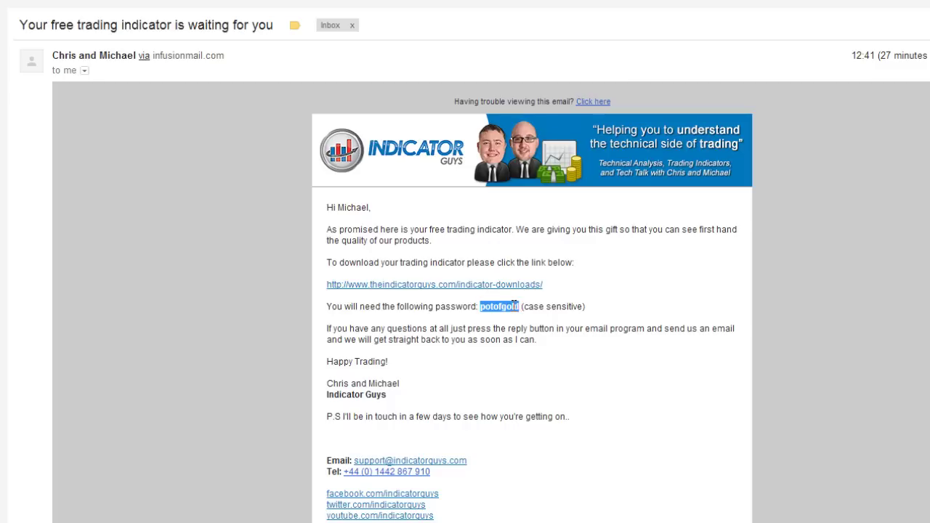
right_click(511, 305)
left_click(545, 317)
left_click(421, 289)
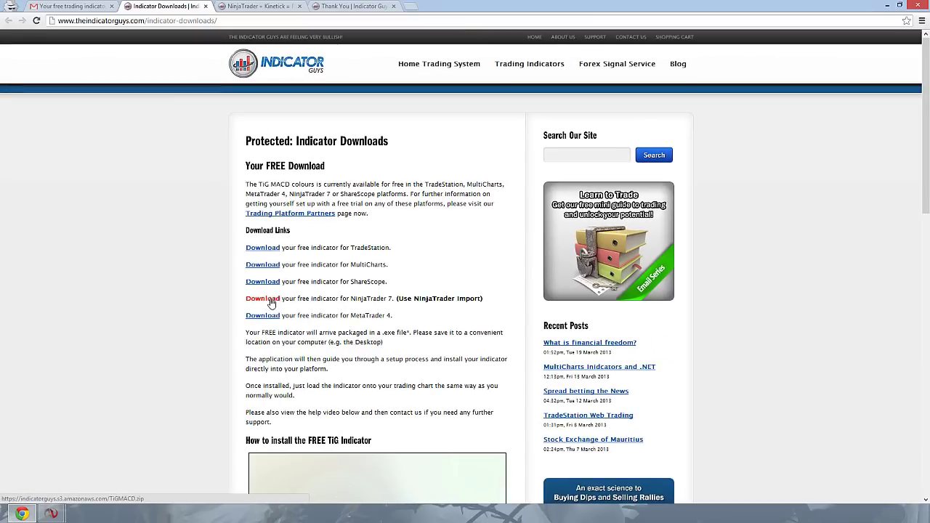
- Download the NinjaTrader 7 TiGMACD (1).zip and move it from Downloads onto the desktop
left_click(269, 300)
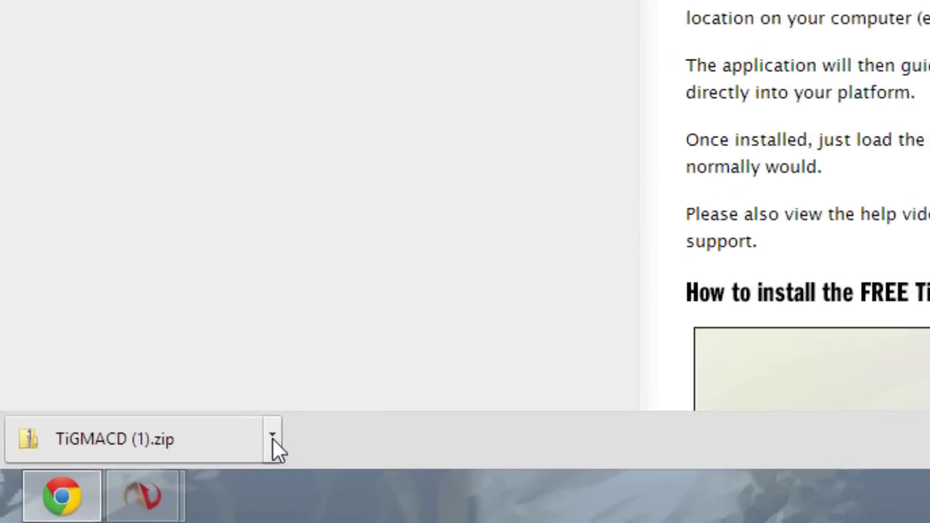
left_click(97, 493)
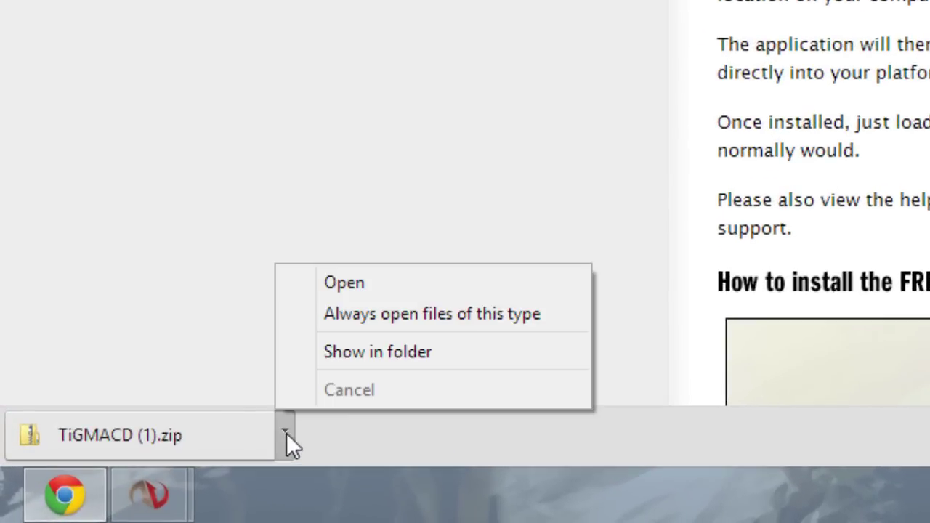
left_click(423, 354)
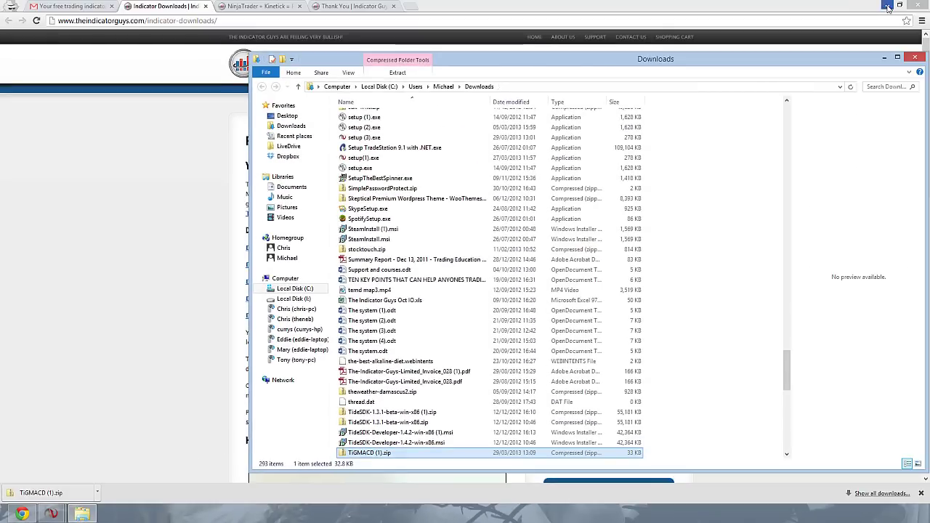
left_click(888, 5)
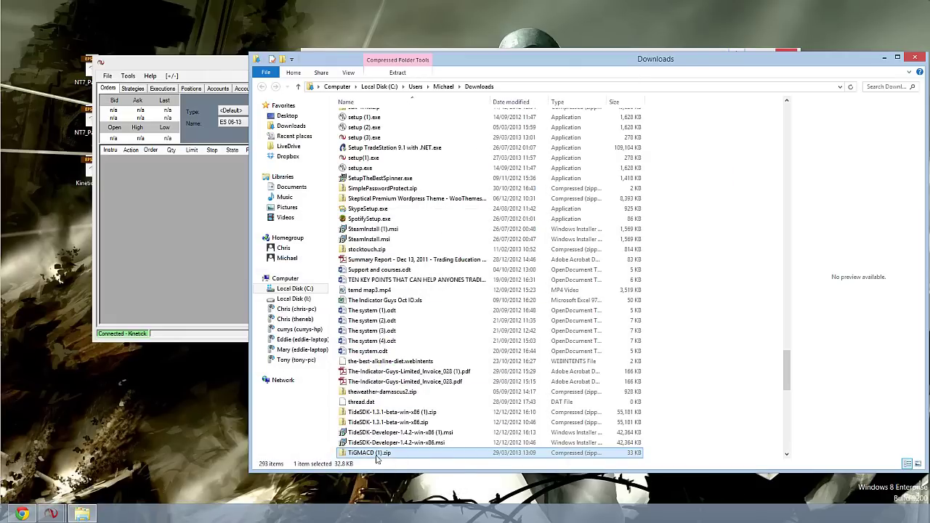
left_click_drag(377, 459, 133, 411)
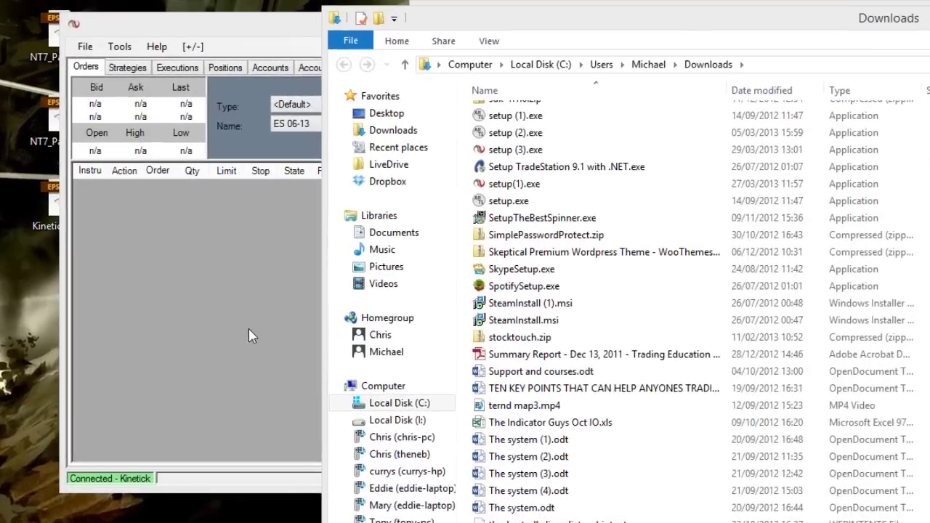
- Import TiGMACD (1).zip from the Desktop through File > Utilities > Import NinjaScript, confirming the trusted source
left_click(204, 244)
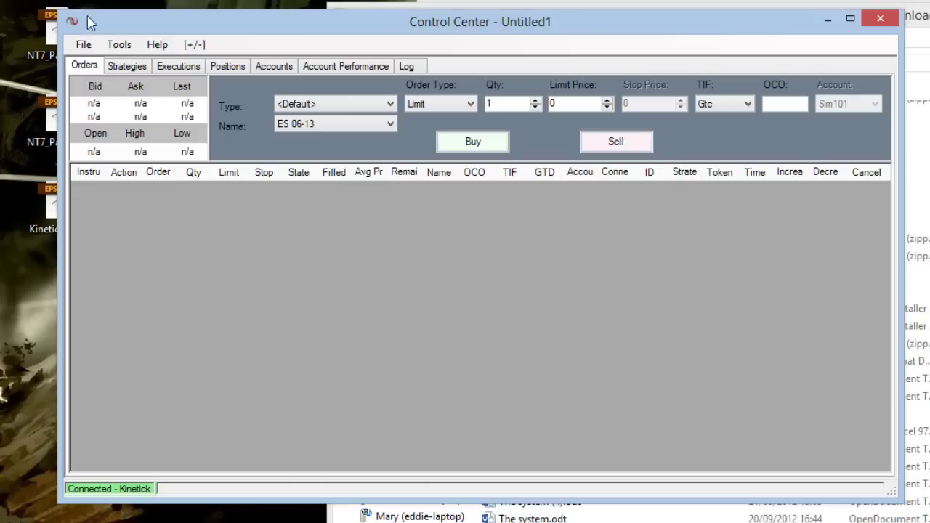
left_click(84, 45)
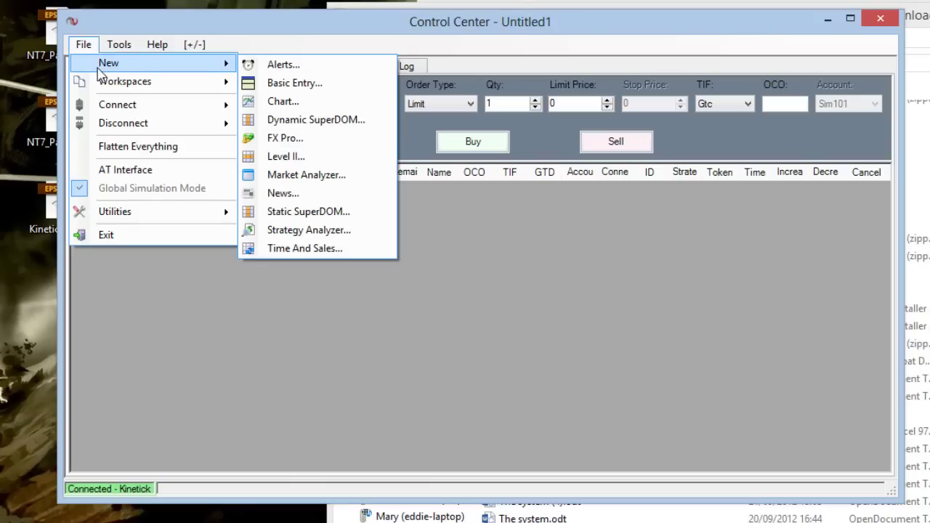
mouse_move(135, 218)
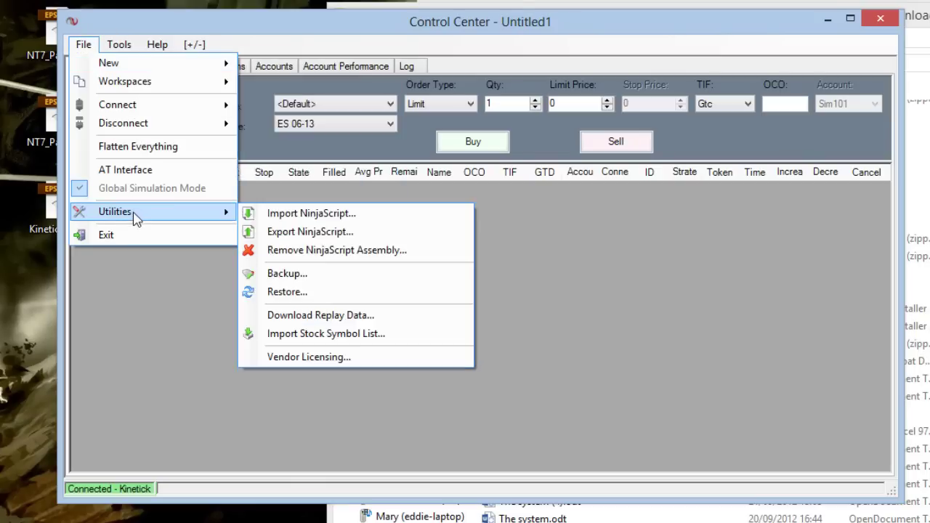
left_click(317, 218)
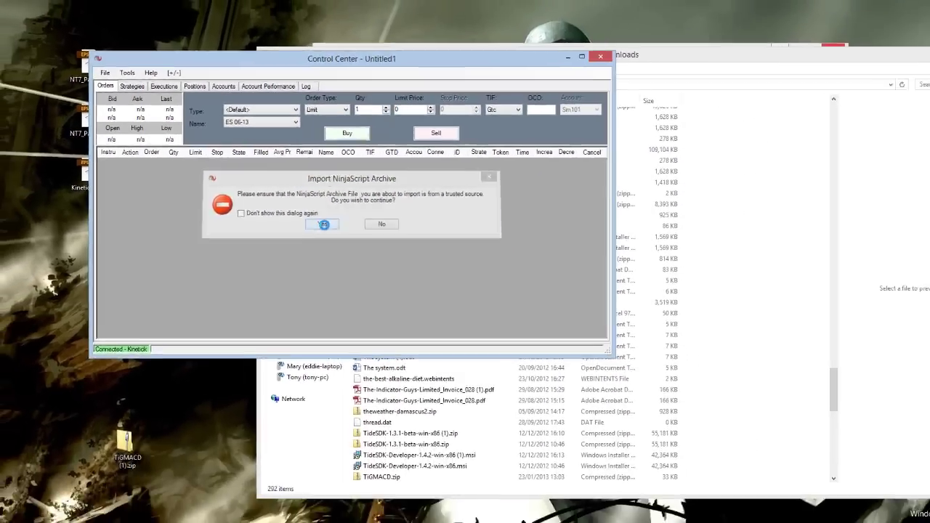
left_click(433, 288)
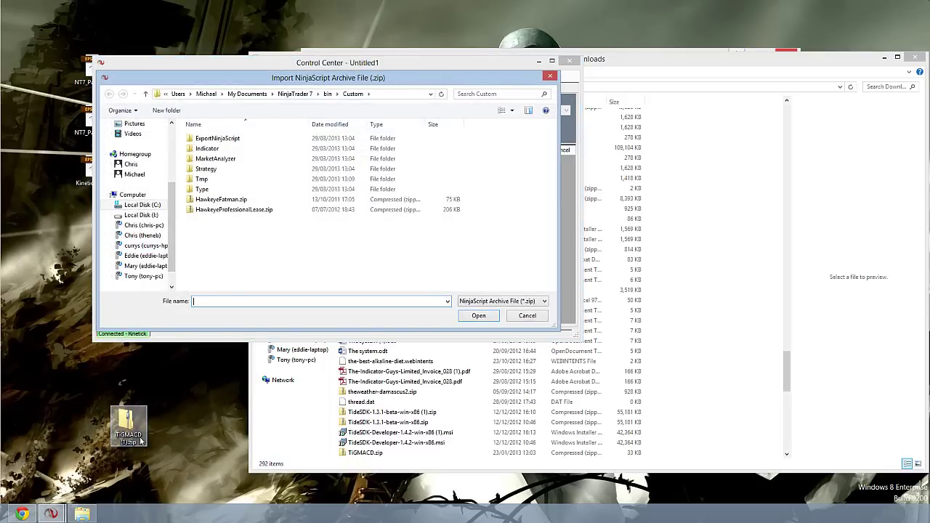
scroll(172, 204, "up", 5)
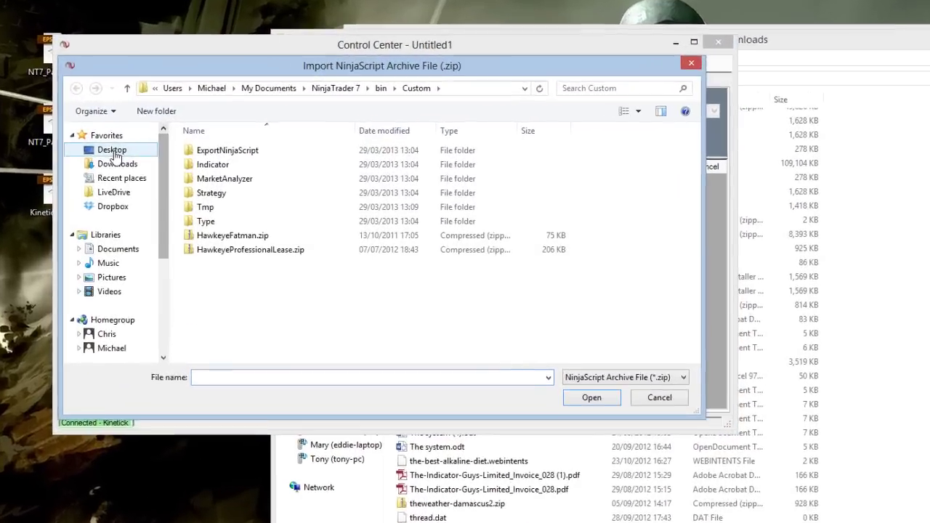
left_click(136, 137)
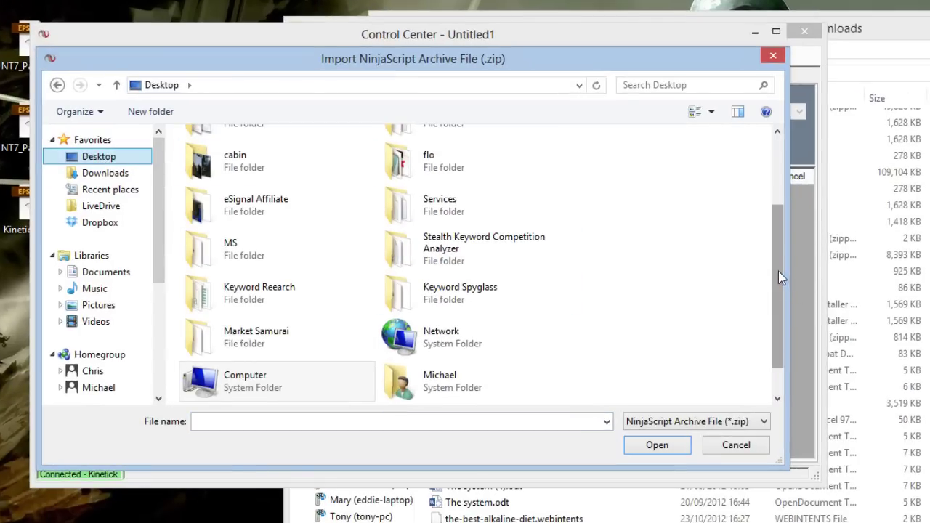
scroll(778, 271, "up", 3)
left_click(304, 158)
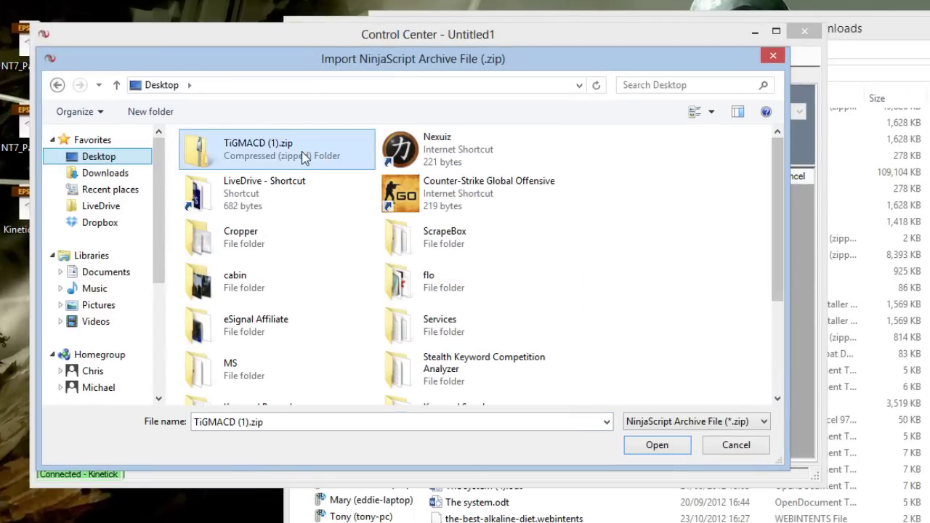
left_click(658, 446)
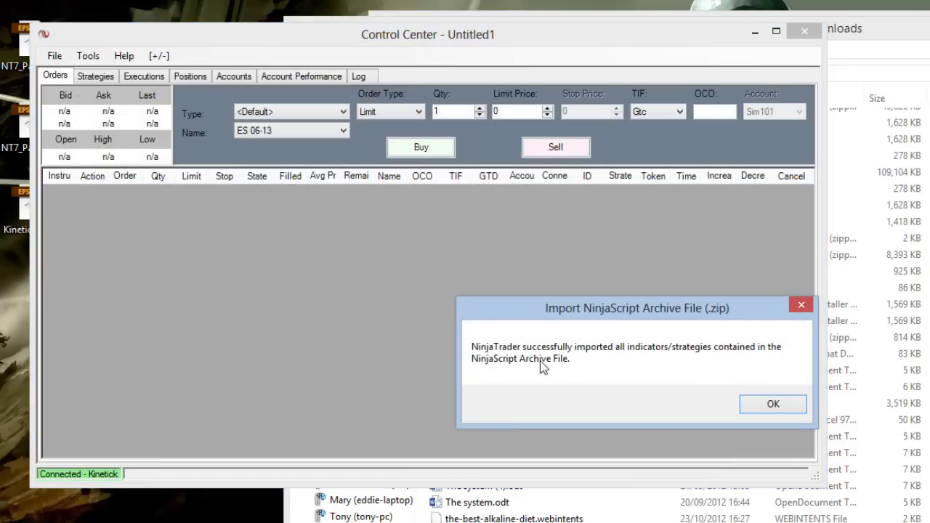
- Dismiss the import confirmation and add TiGMACDcolours to the daily $EURGBP chart in a new panel
left_click(781, 411)
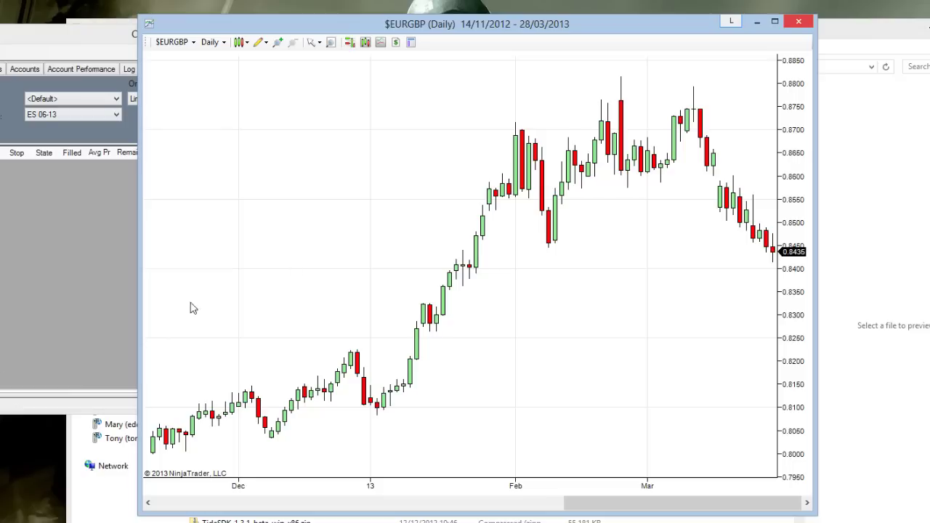
right_click(256, 98)
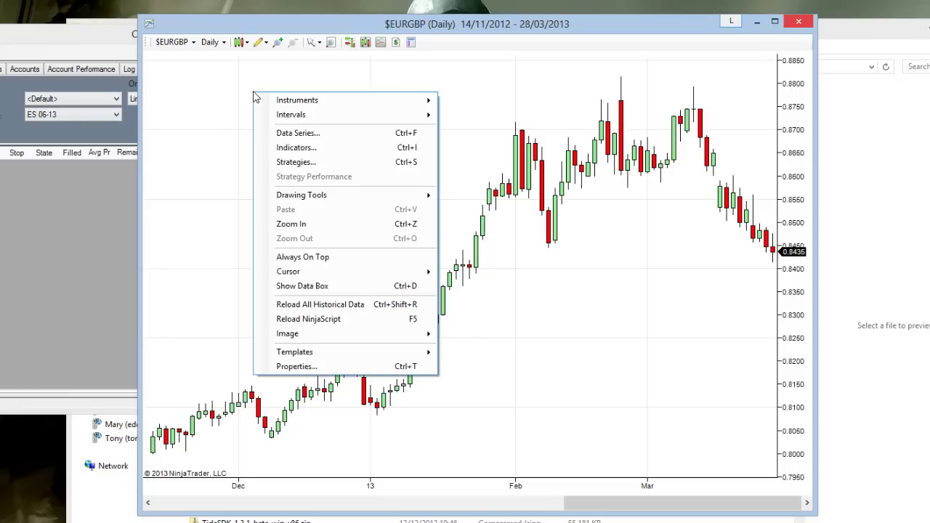
left_click(325, 153)
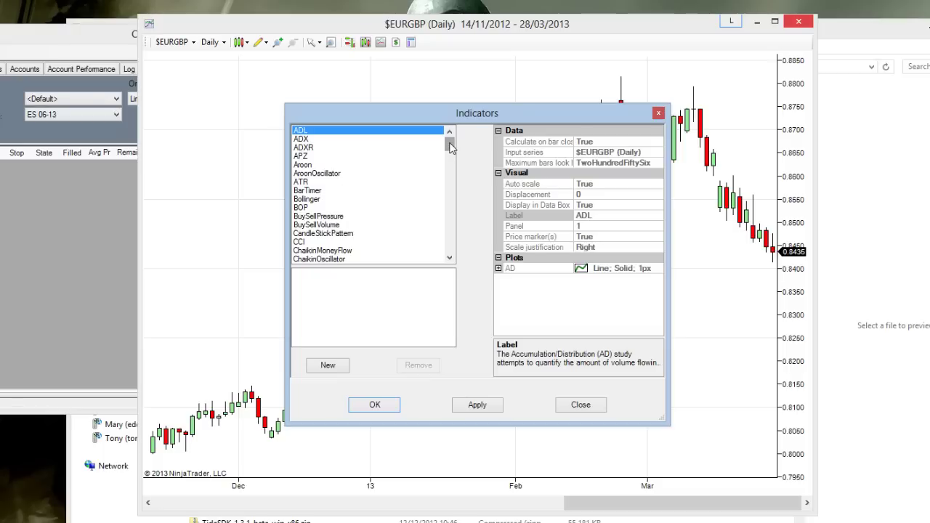
left_click_drag(449, 147, 392, 206)
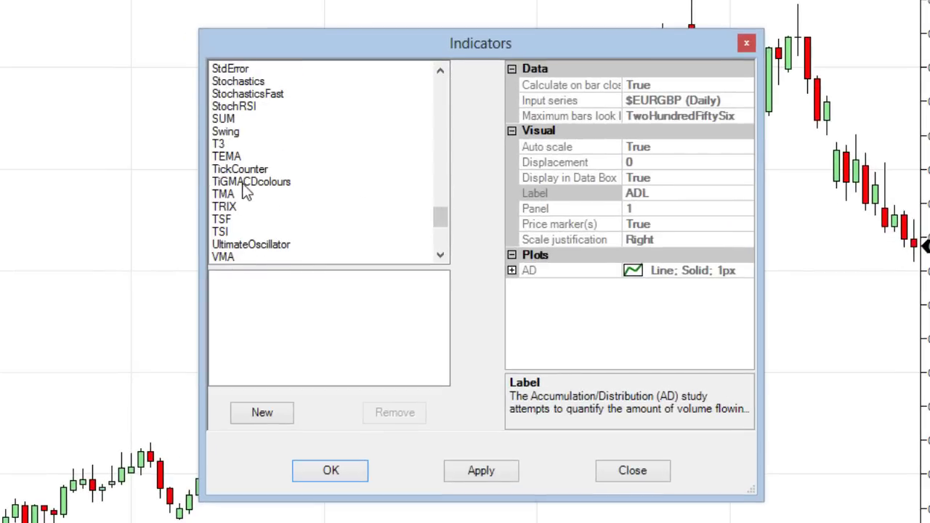
left_click(240, 183)
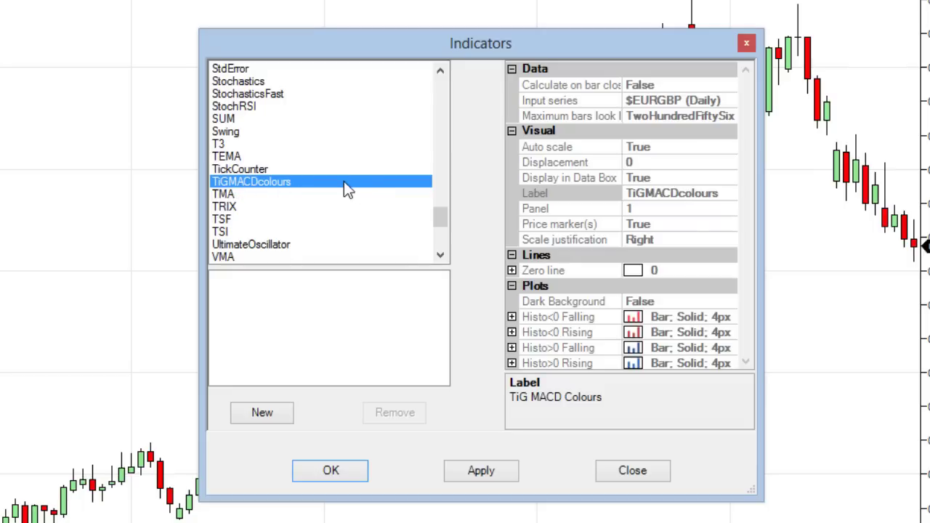
left_click(265, 413)
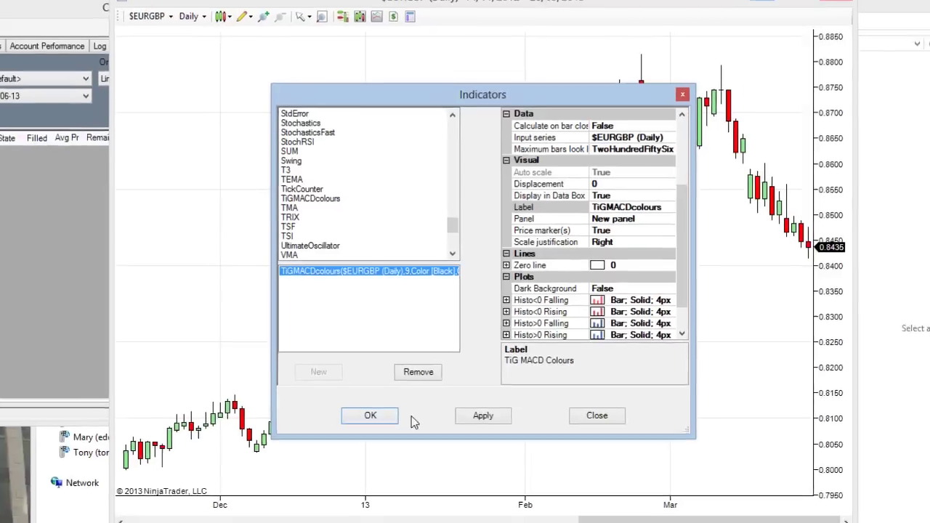
left_click(328, 471)
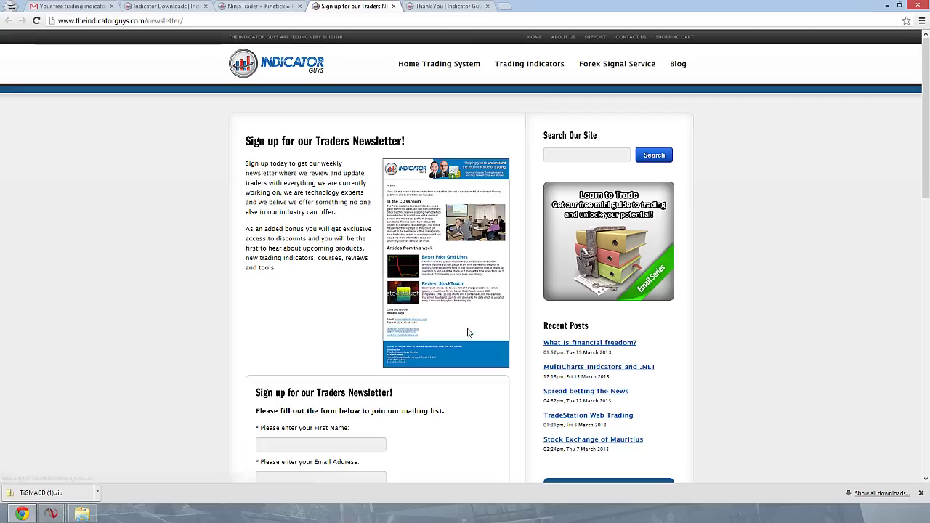
- Scroll down the Indicator Guys newsletter page to the first name and e-mail sign-up form
scroll(211, 287, "down", 2)
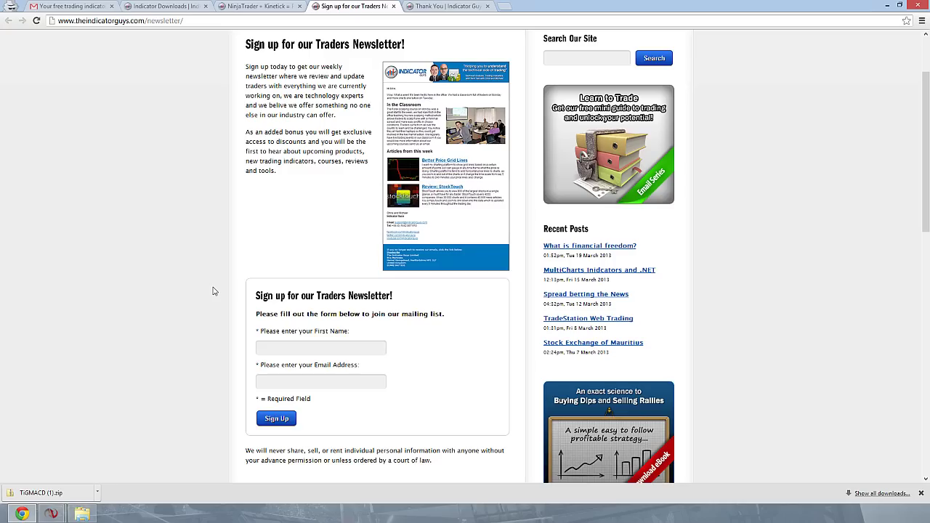